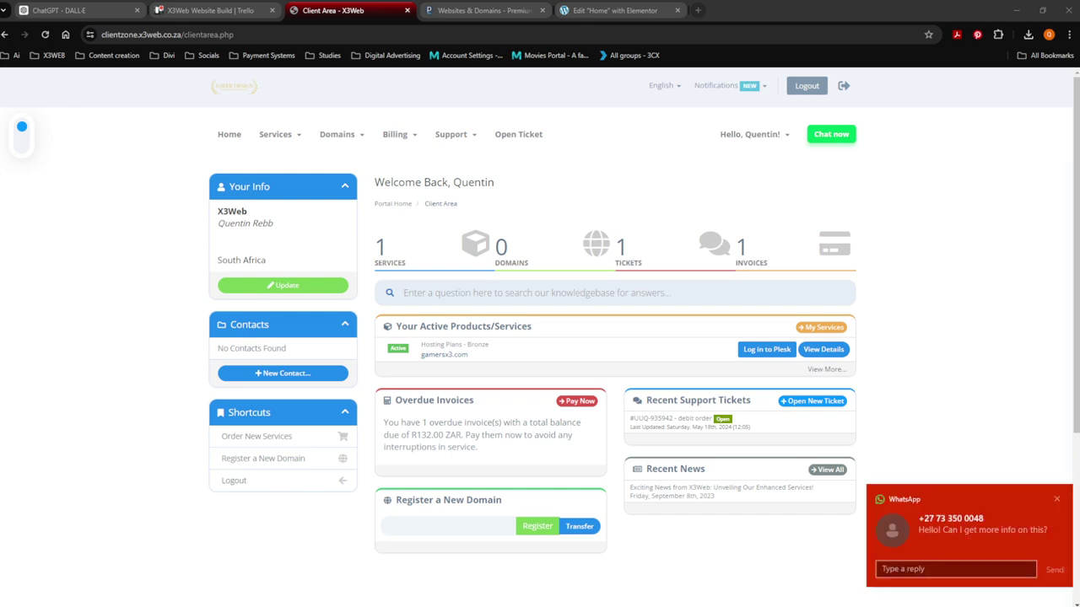
- Dismiss the WhatsApp chat popup on the X3Web client dashboard
click(1056, 500)
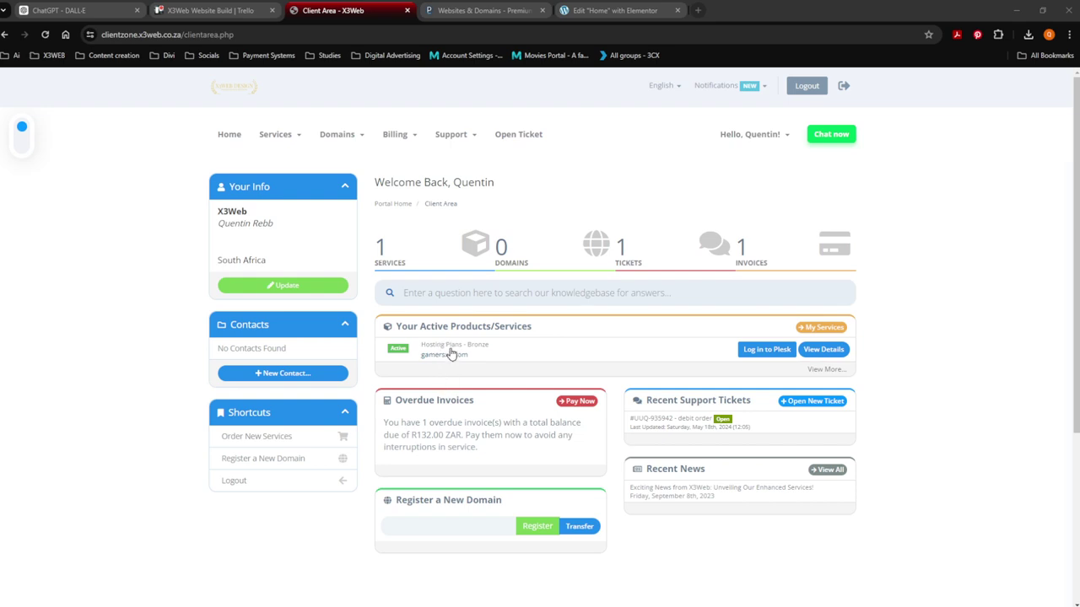
- Log in to Plesk and re-expand gamersx3.com to show its WordPress site details
click(764, 355)
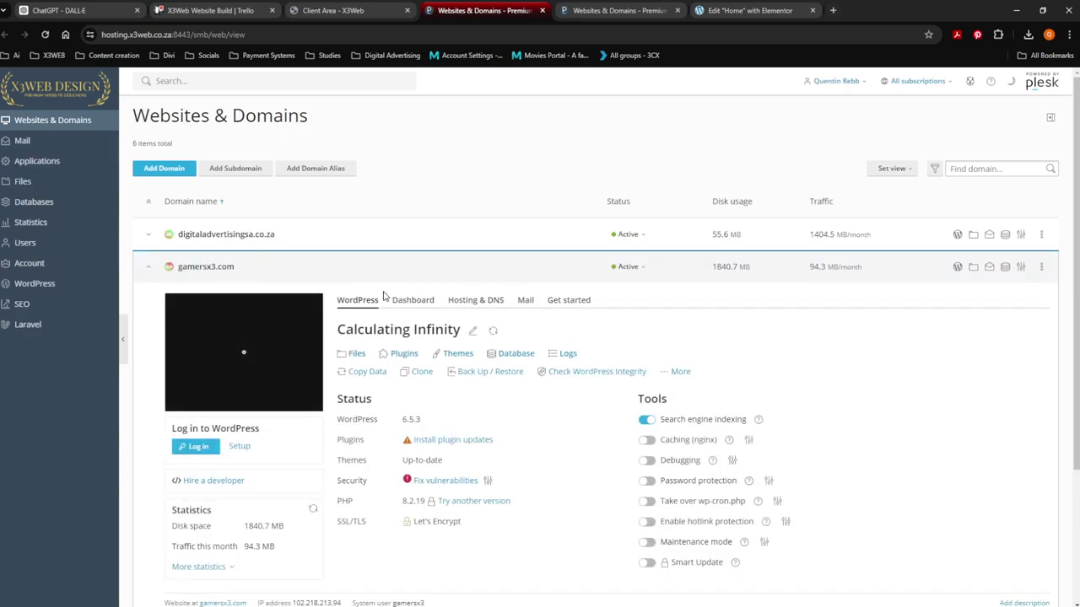
click(200, 269)
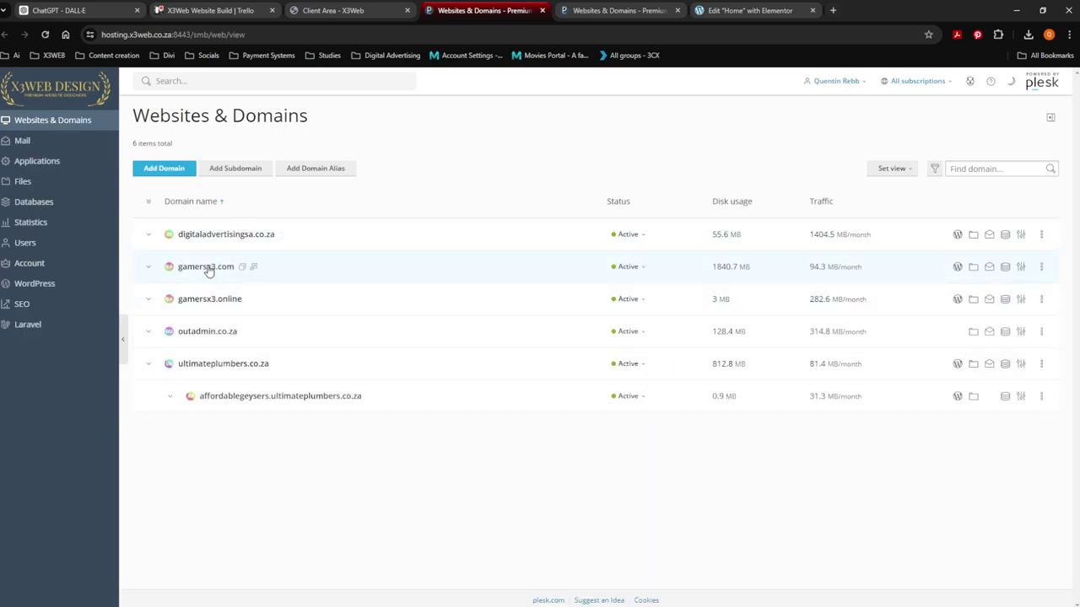
click(208, 268)
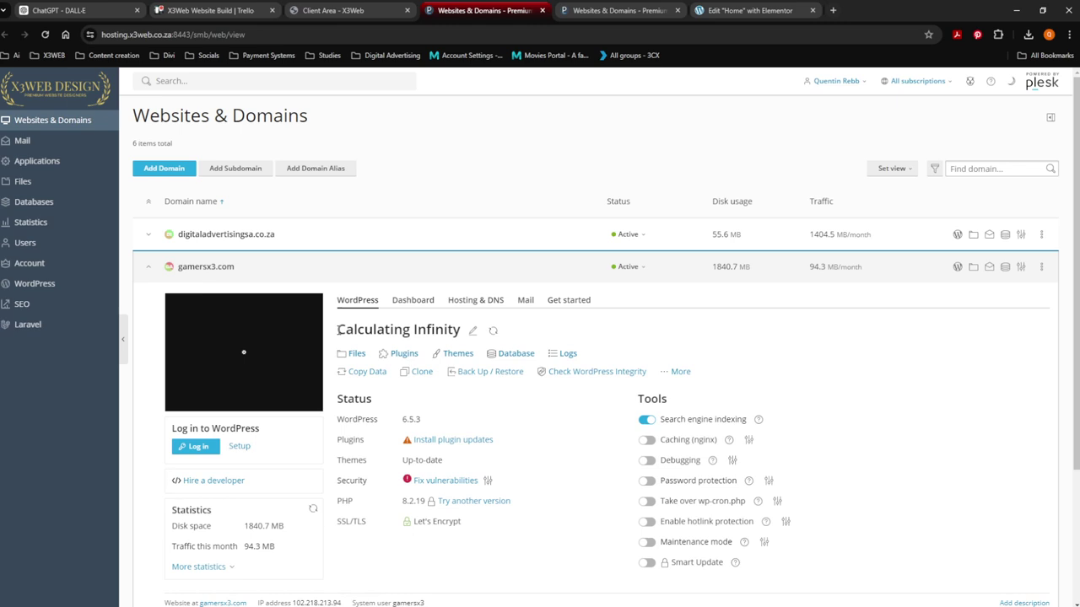
scroll(339, 331, down, 1)
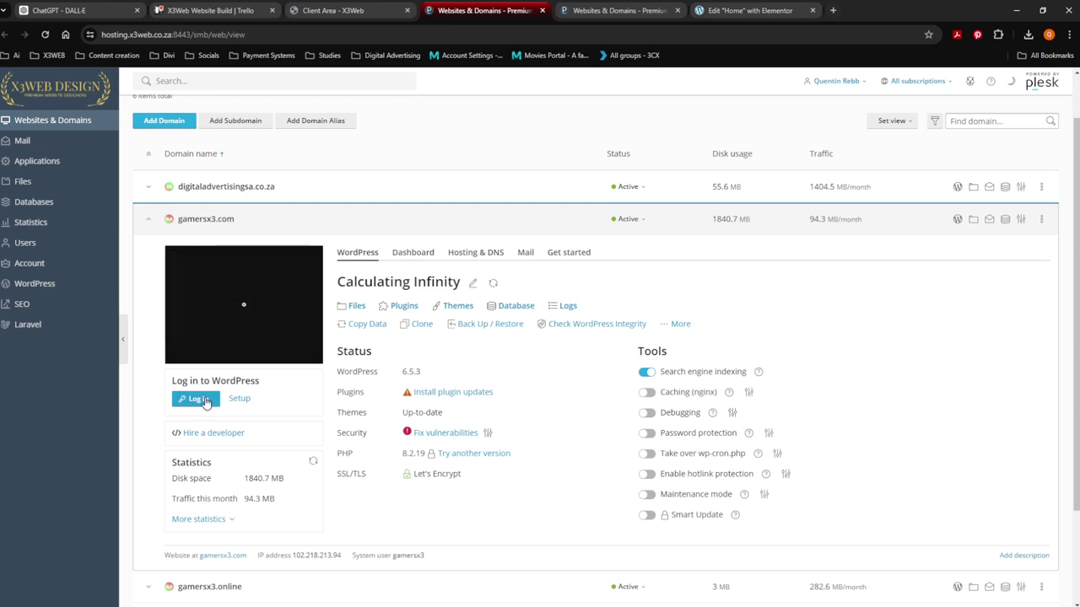
- Look through gamersx3.com's Dashboard of file, database, developer and security tools
click(416, 256)
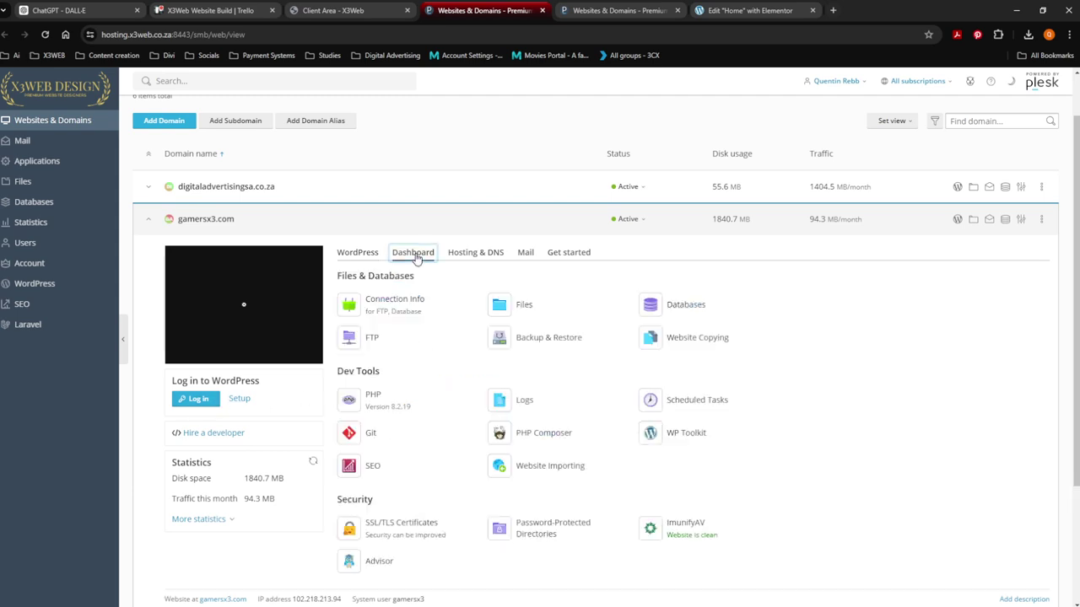
scroll(439, 324, down, 1)
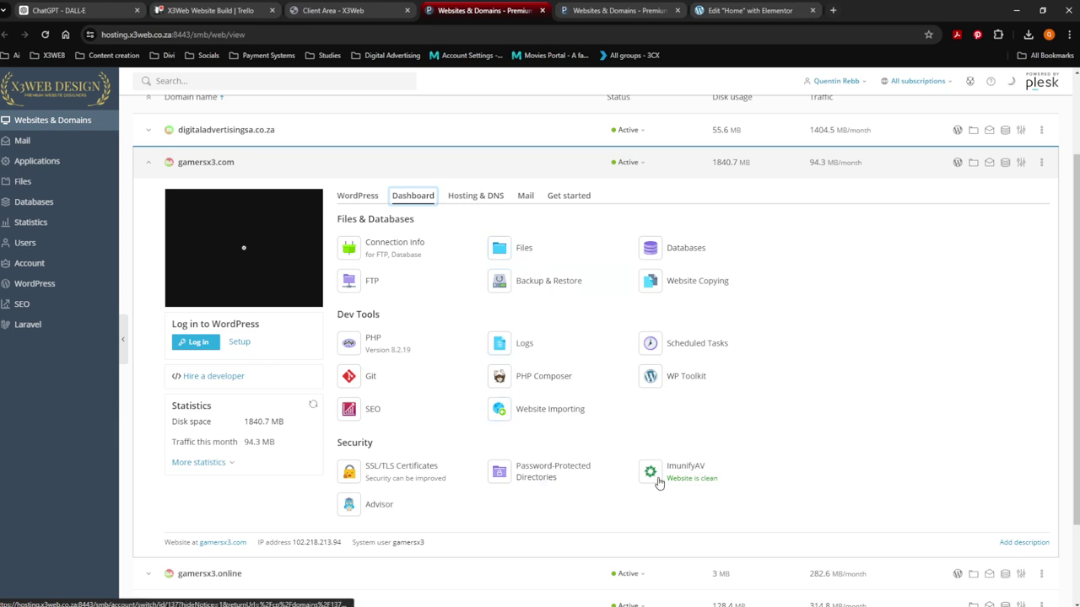
- View gamersx3.com's Hosting & DNS and Mail tabs, then list its email accounts
click(472, 200)
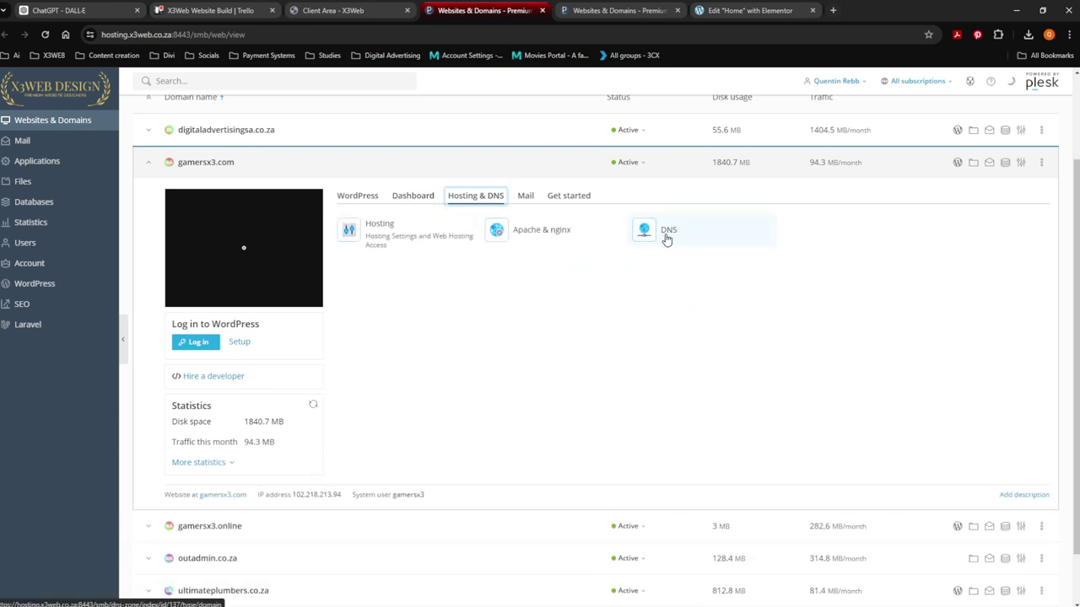
click(524, 199)
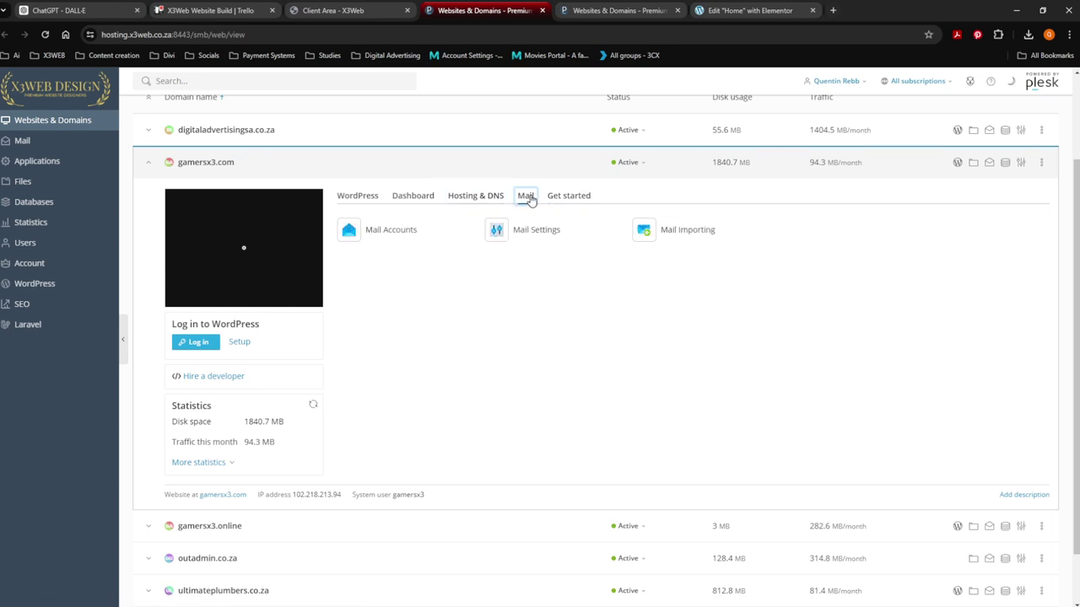
click(399, 240)
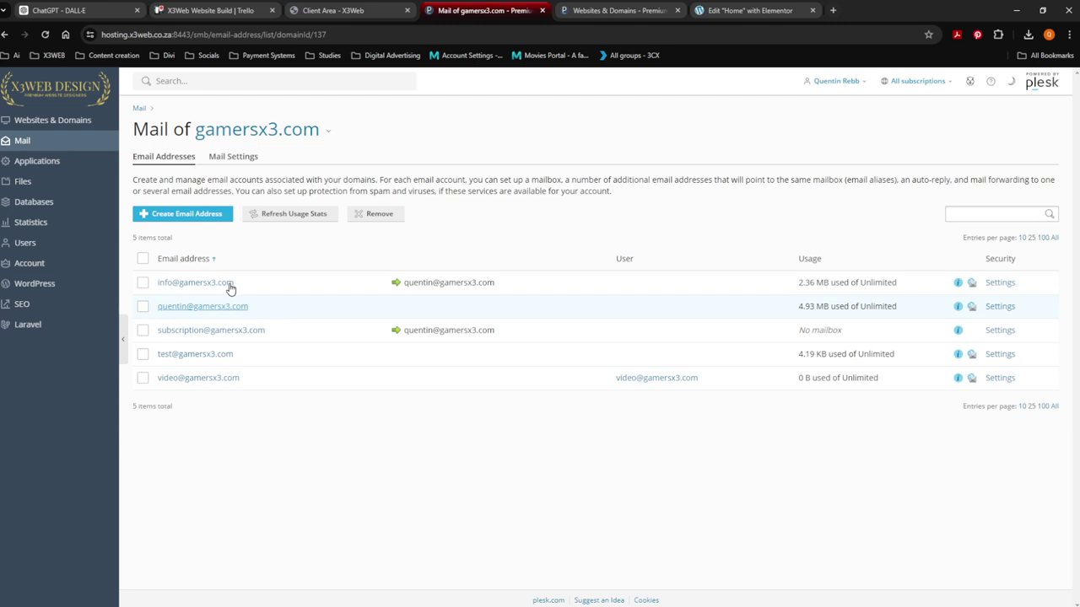
- Inspect the last email account's settings without changing its password, then return to Websites & Domains
click(193, 382)
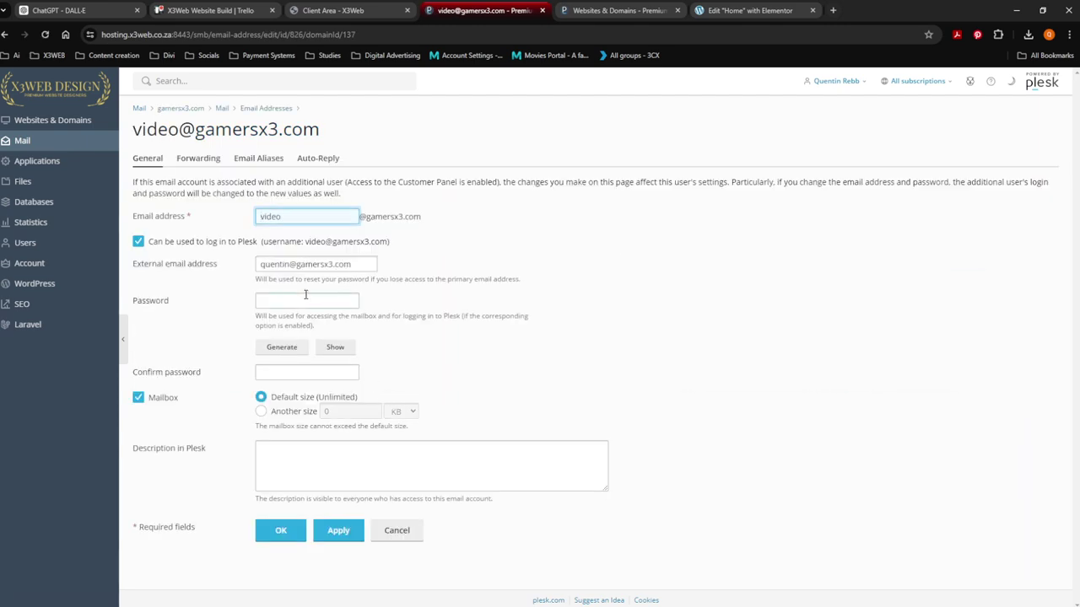
click(292, 302)
click(528, 377)
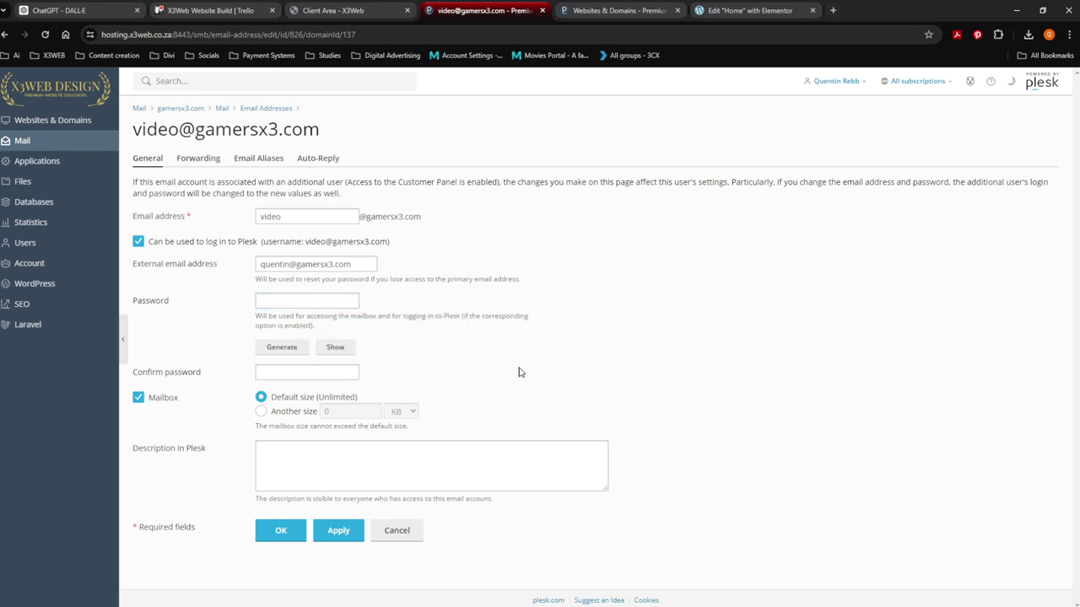
key(alt+Left)
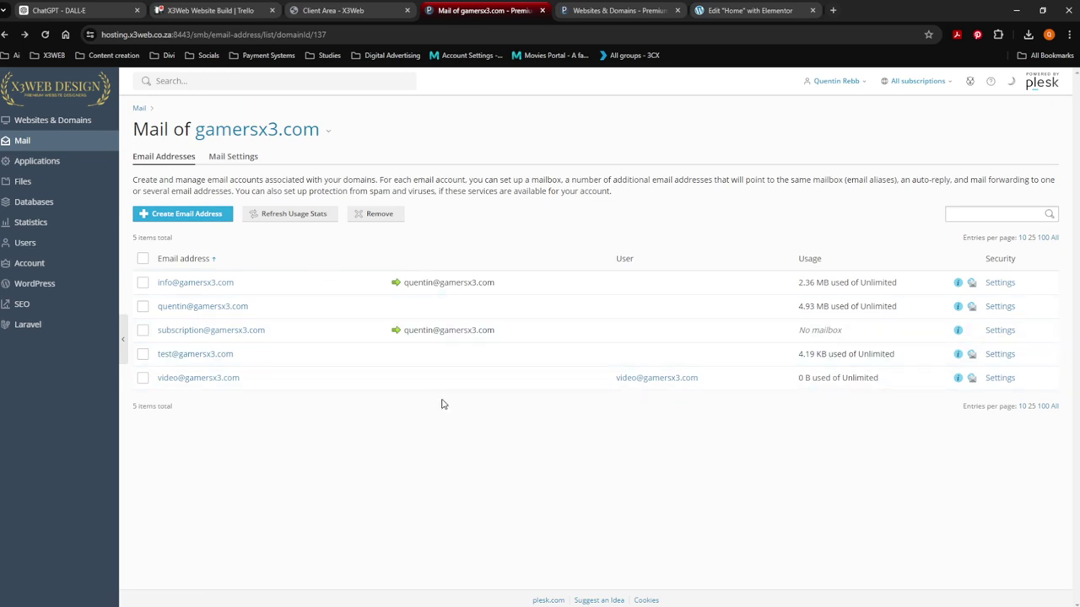
key(alt+Left)
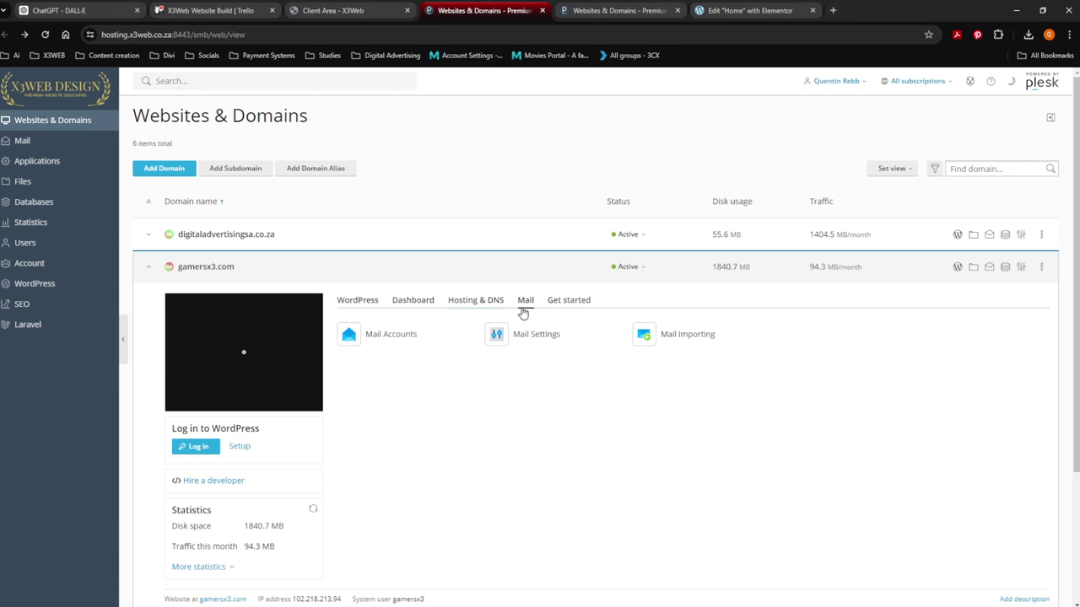
- Show gamersx3.com's Get started options, then collapse and re-expand its domain row
click(576, 305)
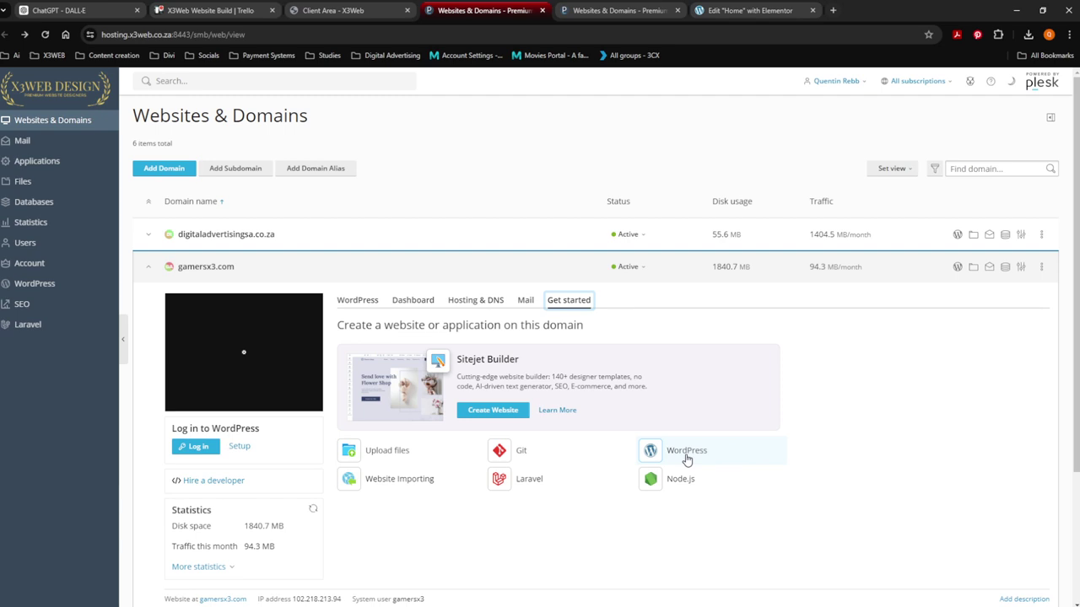
click(148, 266)
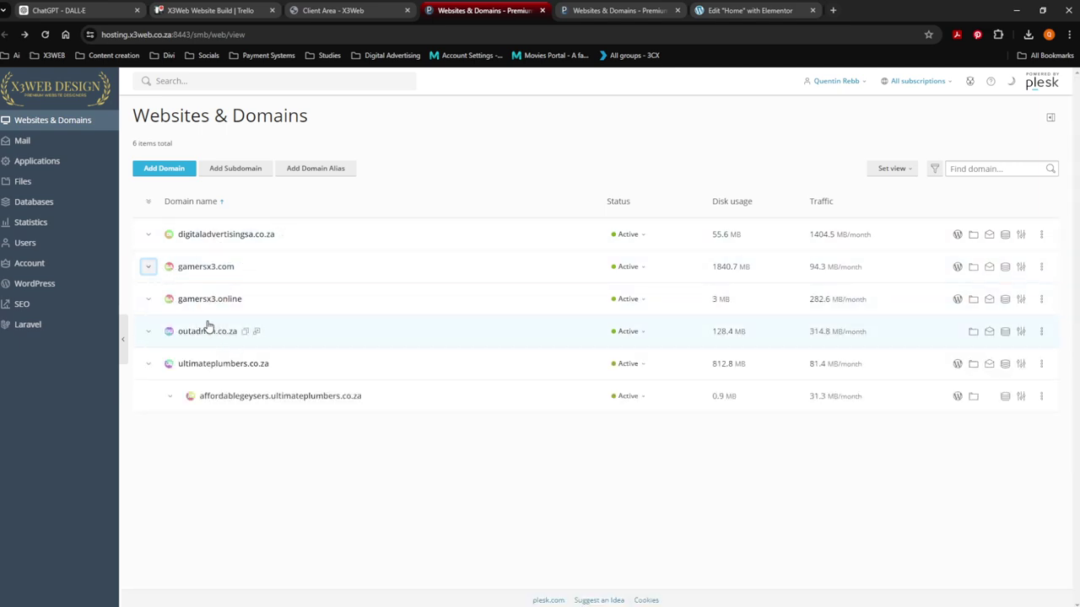
click(211, 270)
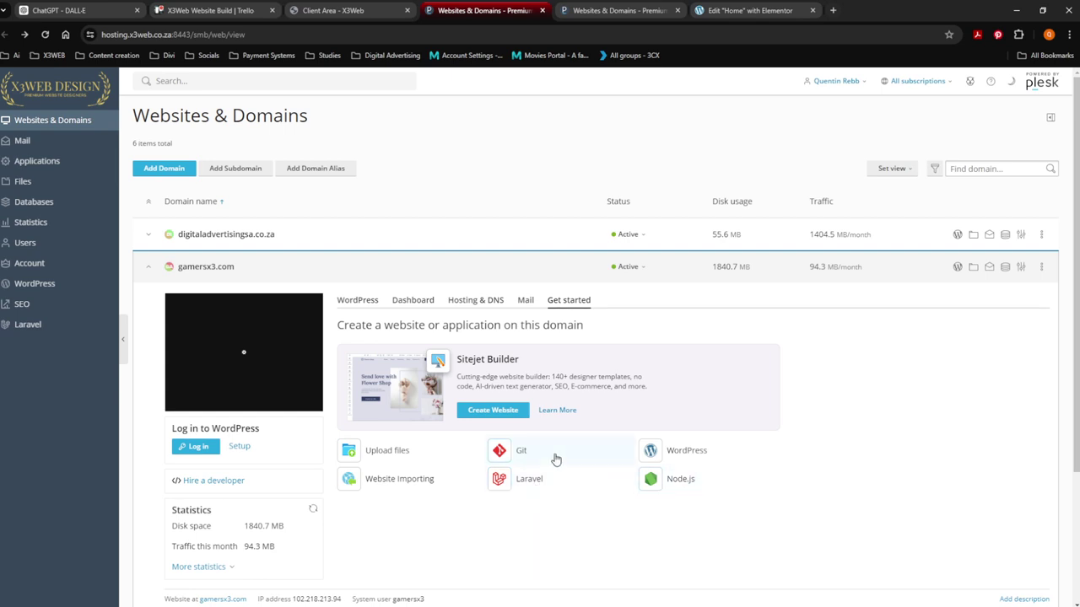
- View the Bronze hosting service details in the Client Area, then go back to the dashboard
click(338, 10)
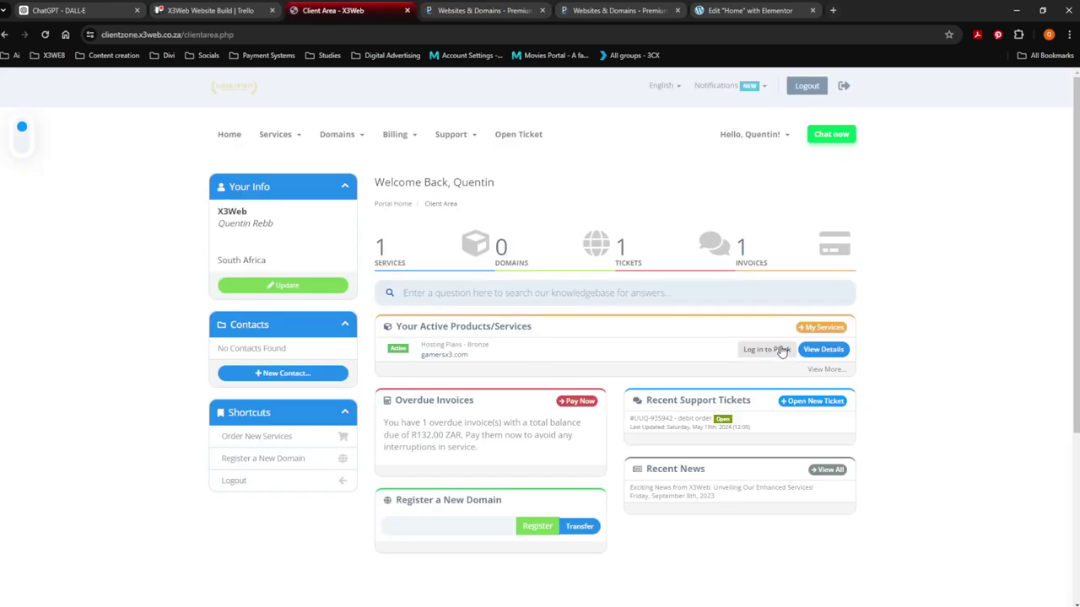
click(824, 351)
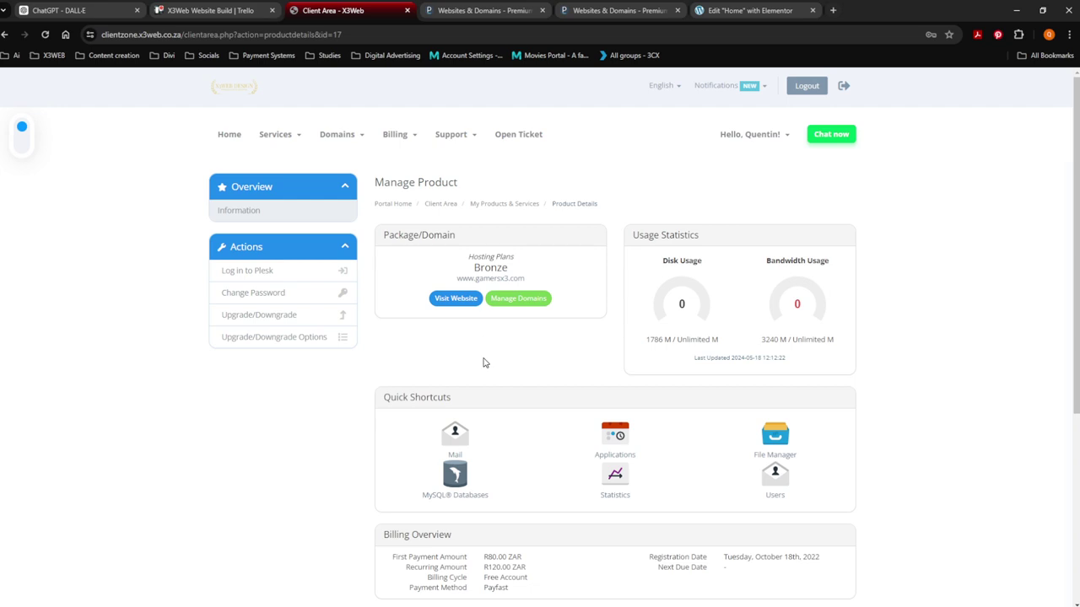
scroll(483, 363, down, 2)
scroll(484, 363, up, 2)
key(alt+Left)
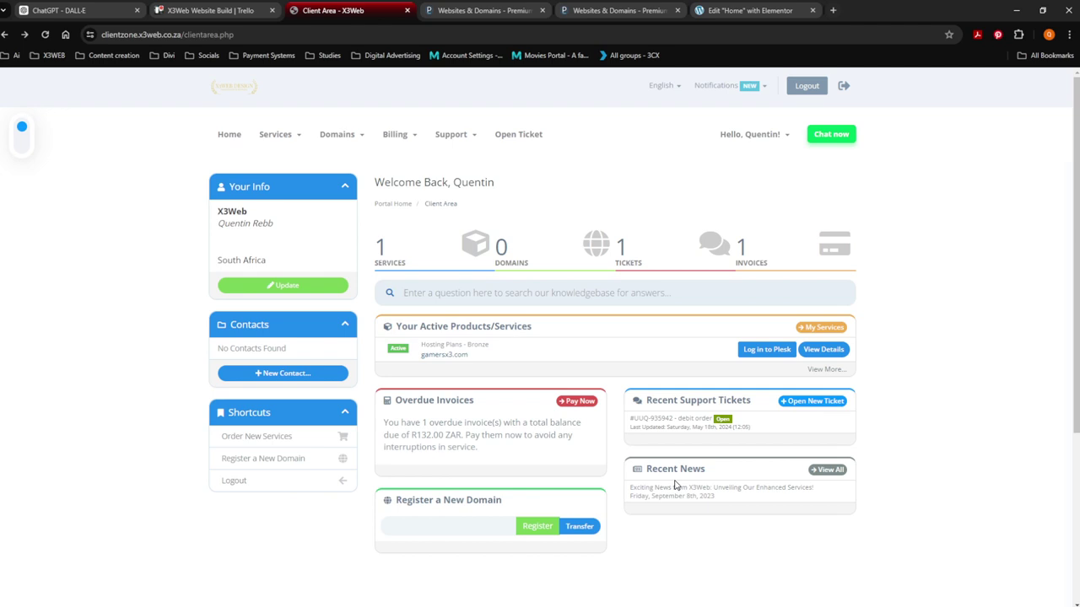
scroll(699, 481, down, 1)
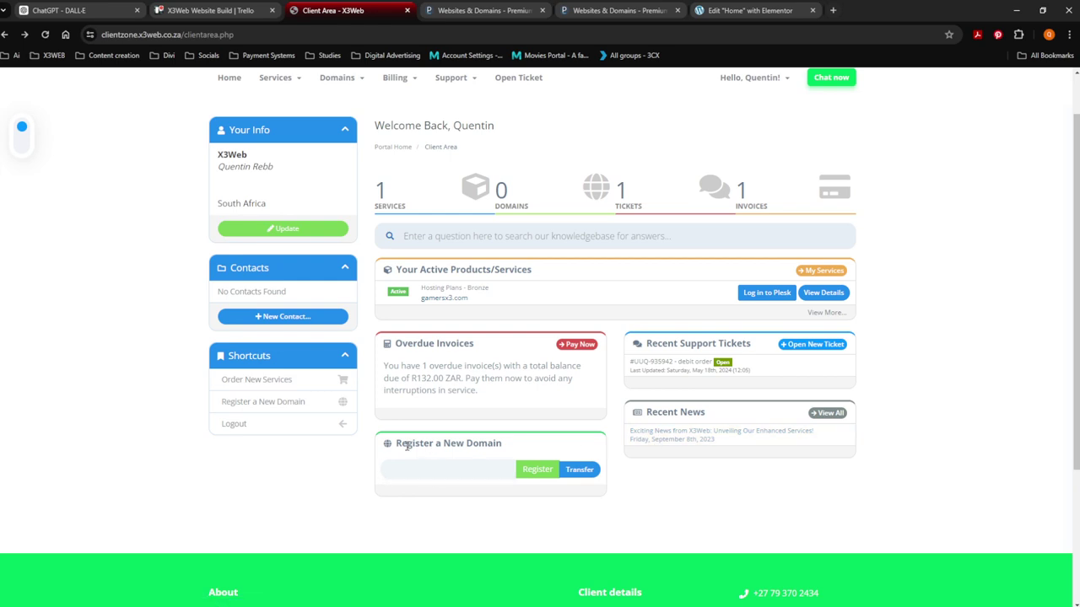
click(404, 470)
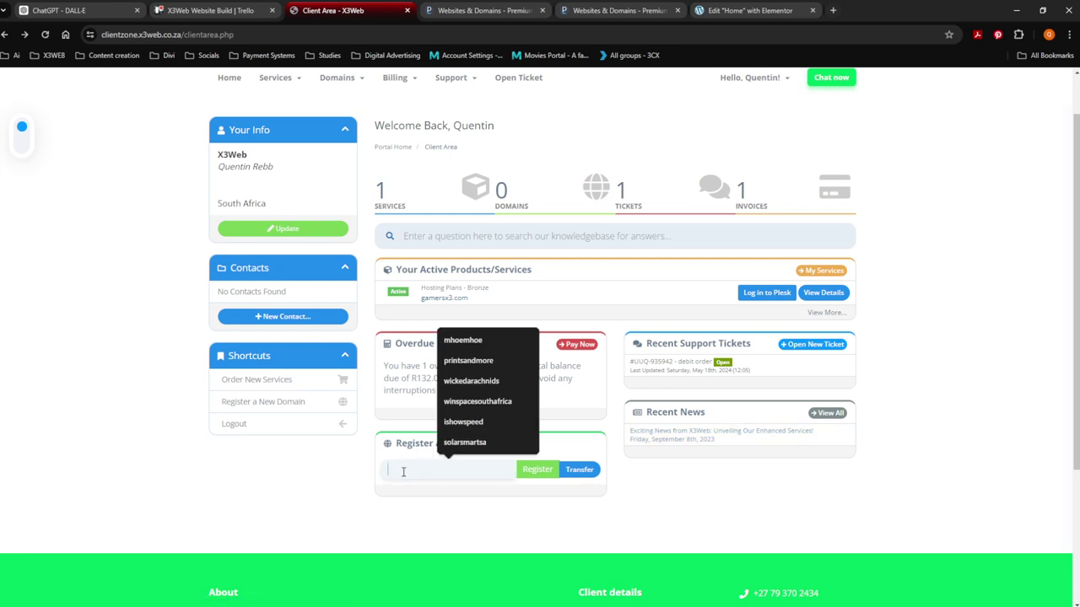
click(398, 465)
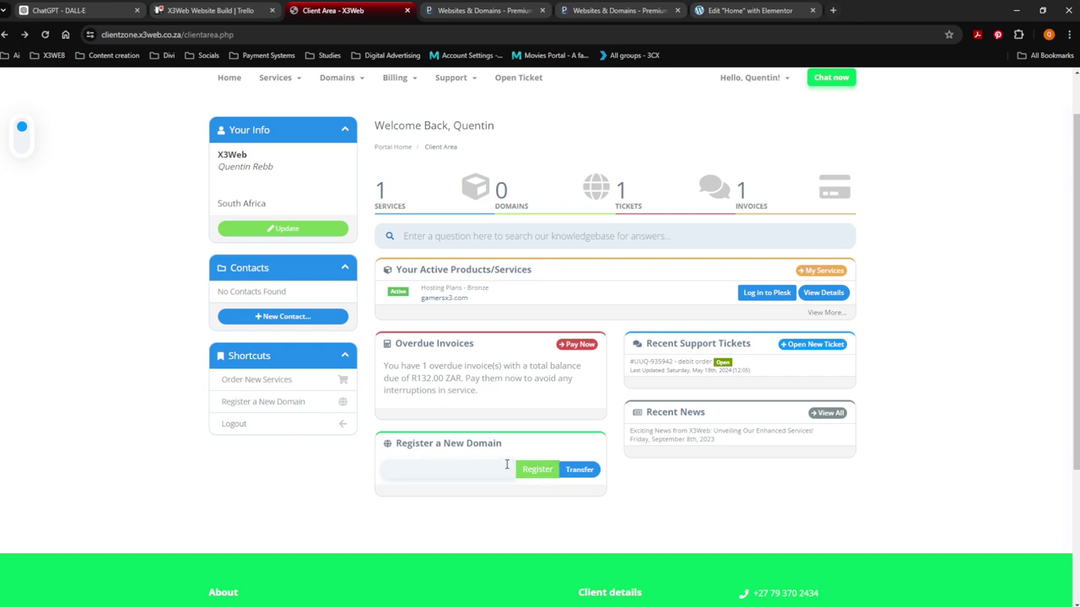
scroll(507, 464, up, 1)
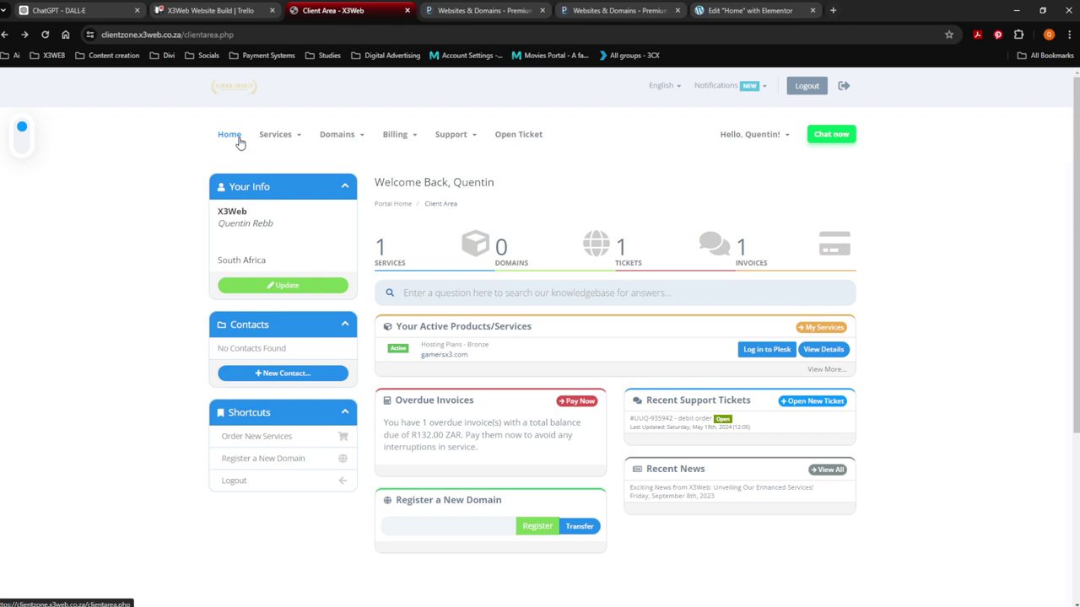
mouse_move(279, 78)
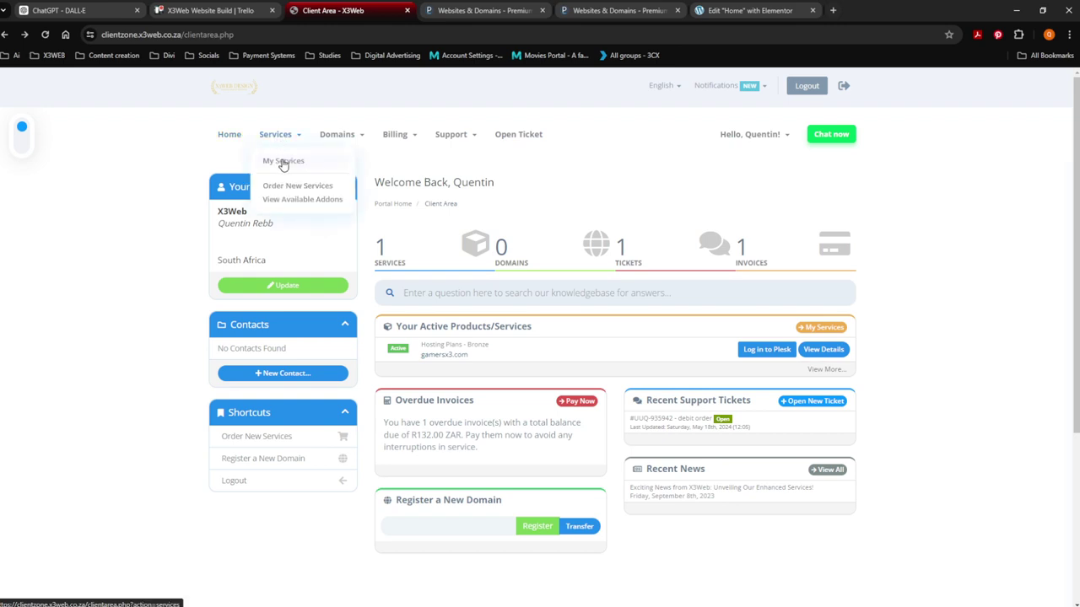
- Browse My Services and the orderable hosting plans, then check the available product addons
click(283, 162)
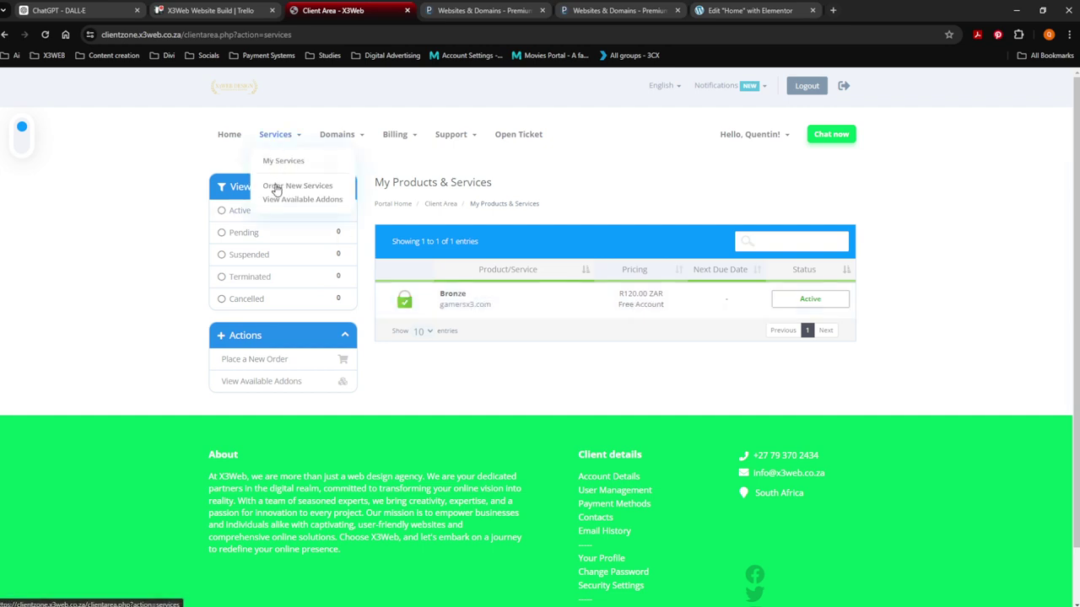
click(283, 187)
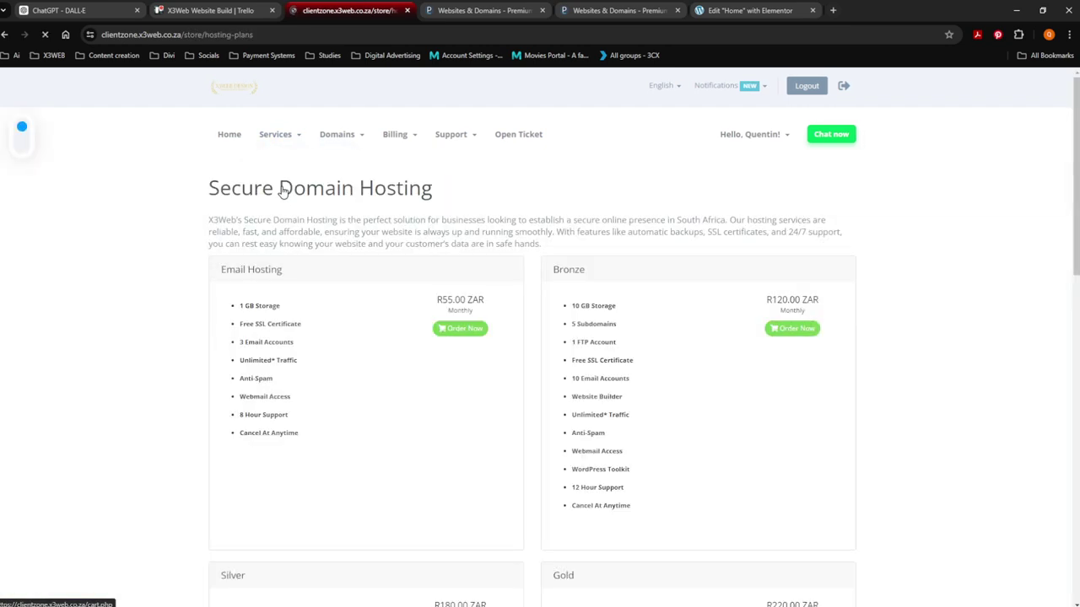
scroll(429, 393, down, 6)
scroll(429, 393, down, 2)
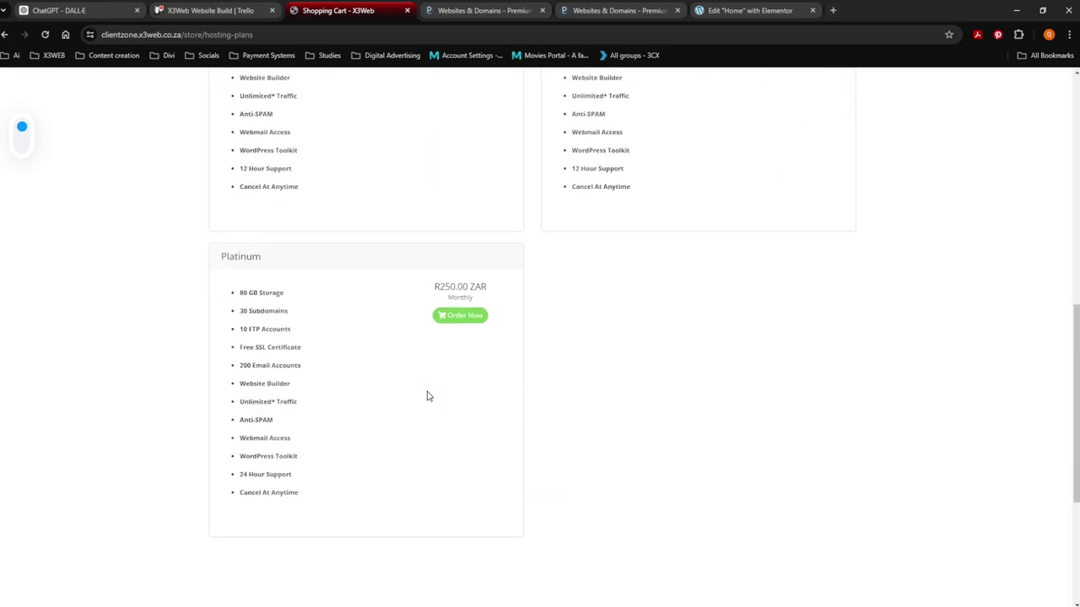
scroll(429, 395, up, 3)
scroll(428, 395, up, 4)
scroll(428, 395, up, 1)
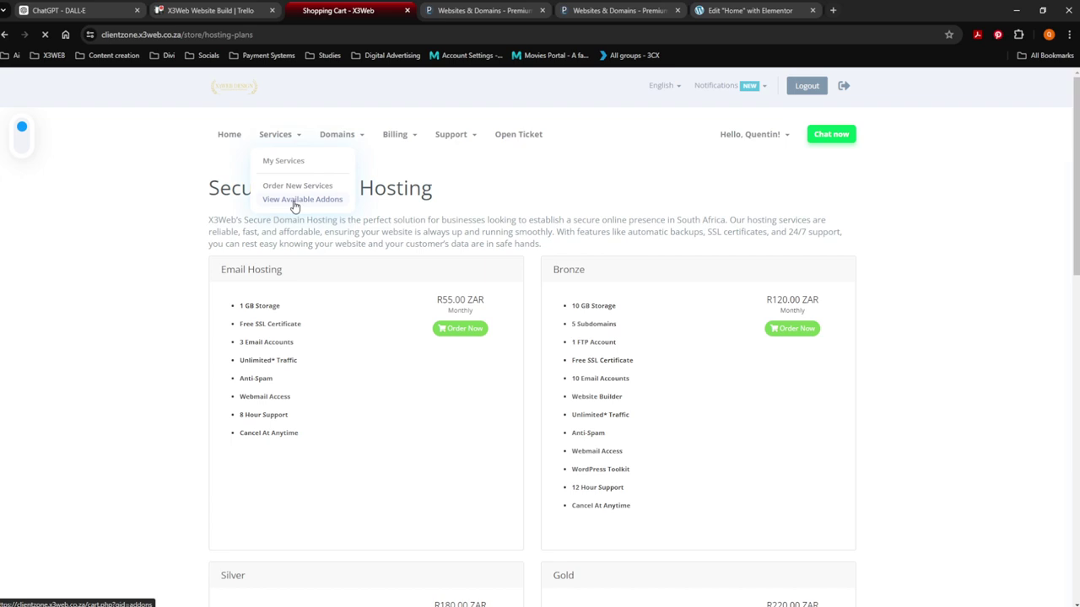
click(287, 199)
mouse_move(342, 134)
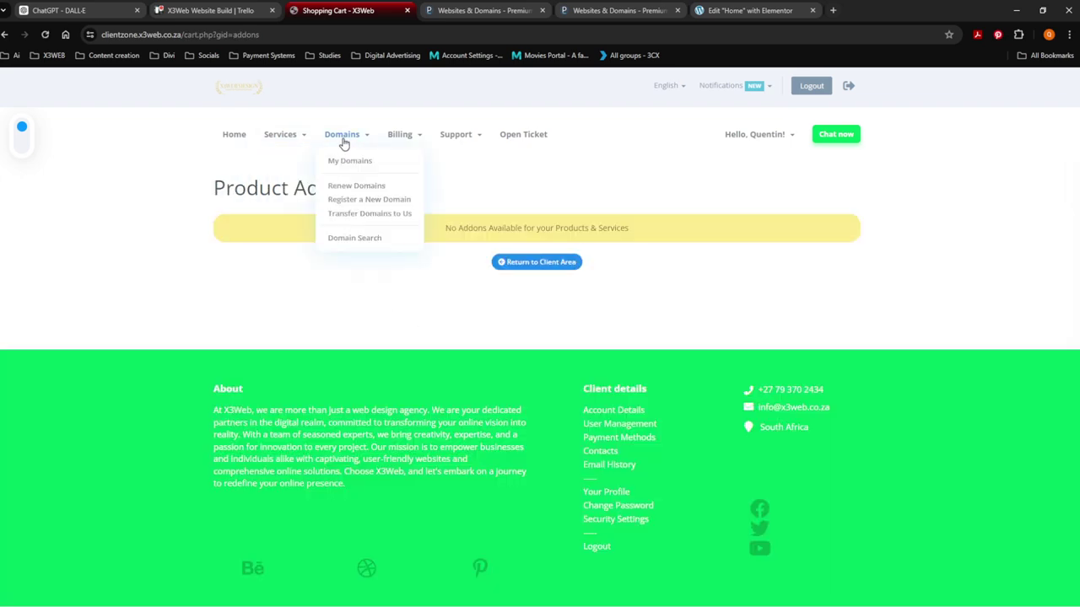
- Look over My Domains, then bring up the Open Ticket form
click(346, 166)
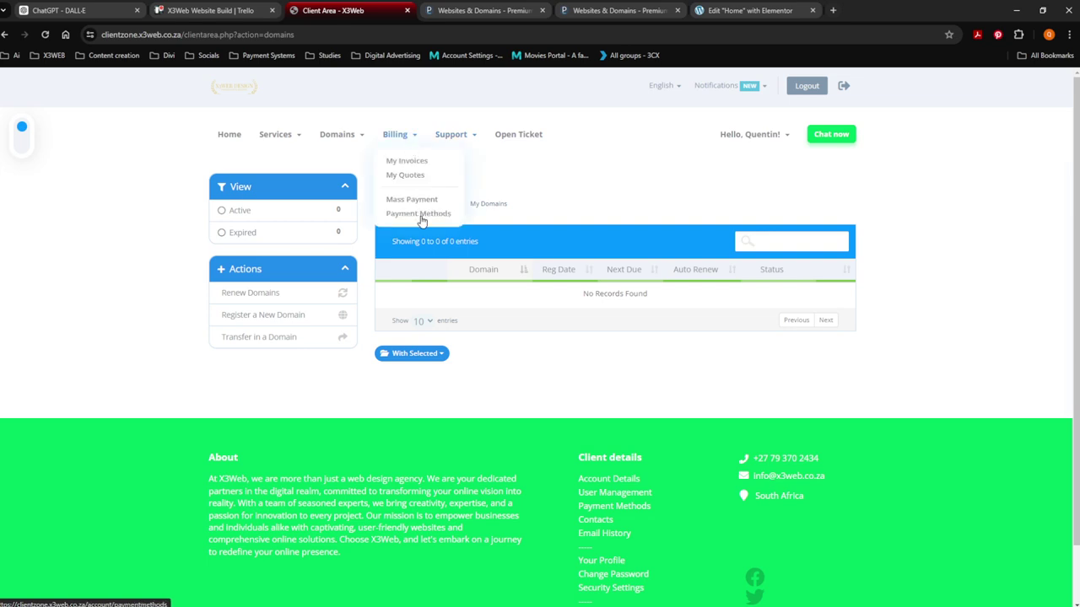
mouse_move(456, 134)
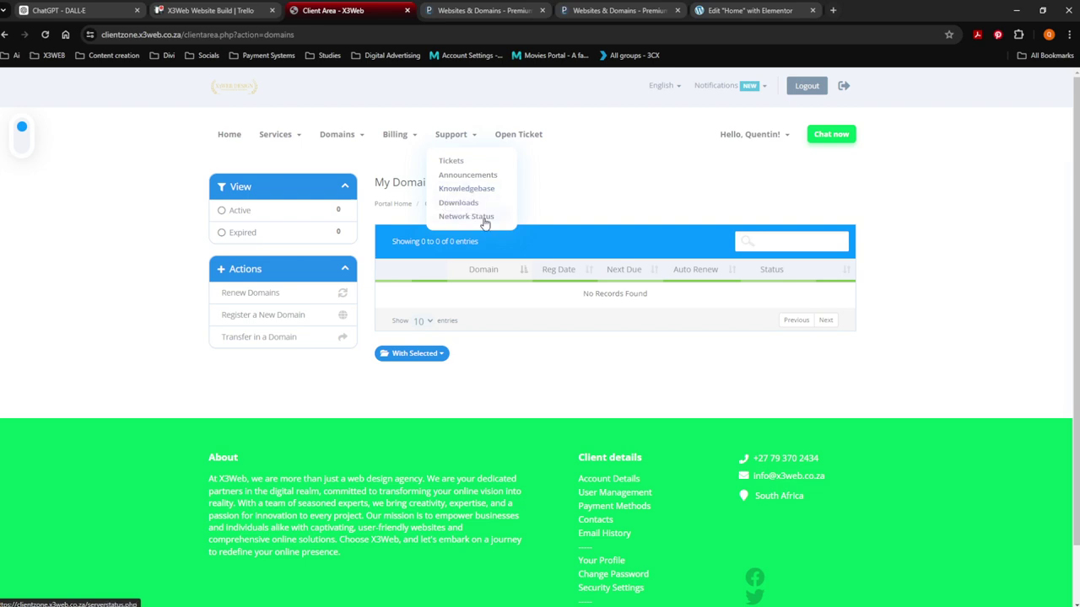
click(517, 142)
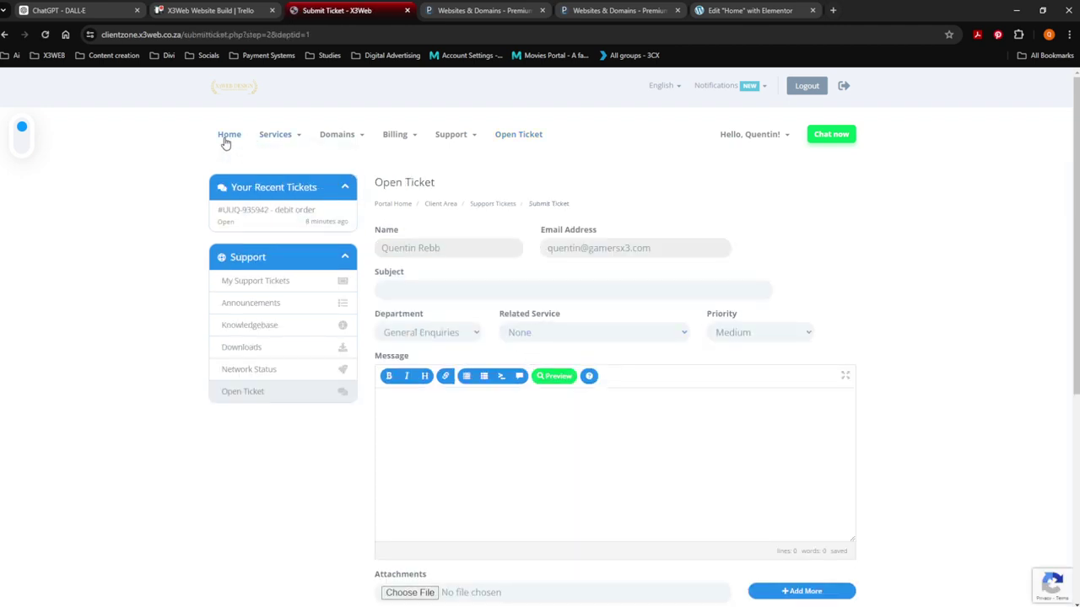
- Go Home to the dashboard showing the R132.00 overdue invoice
click(229, 138)
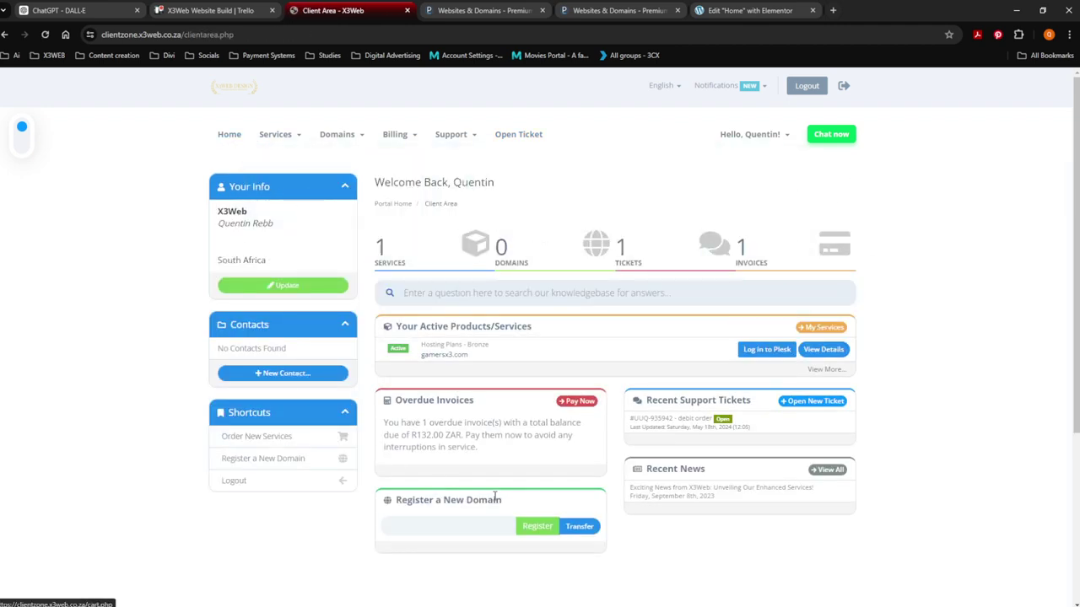